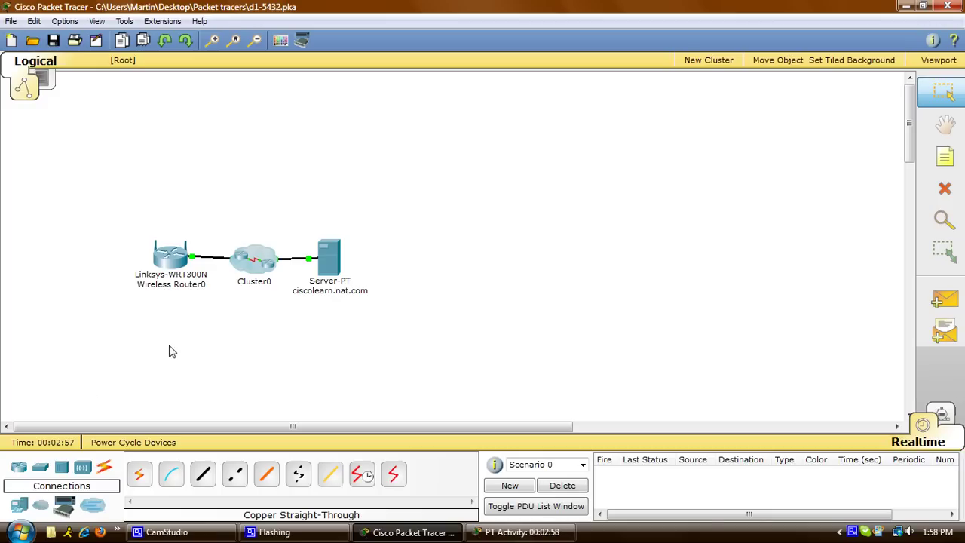
- Show Wireless Router0's Status > Local Network page with the DHCP range 192.168.1.100–192.168.1.149
left_click(176, 262)
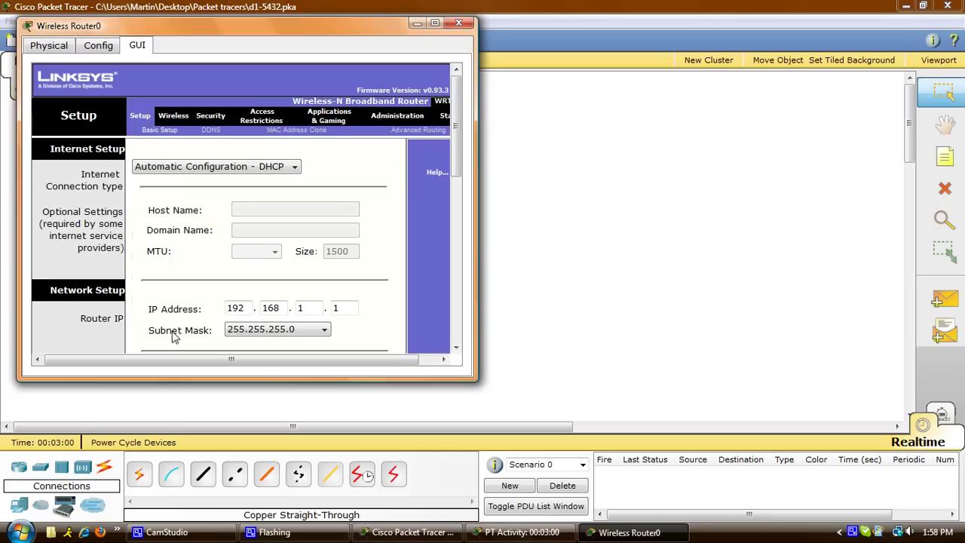
left_click_drag(477, 166, 566, 158)
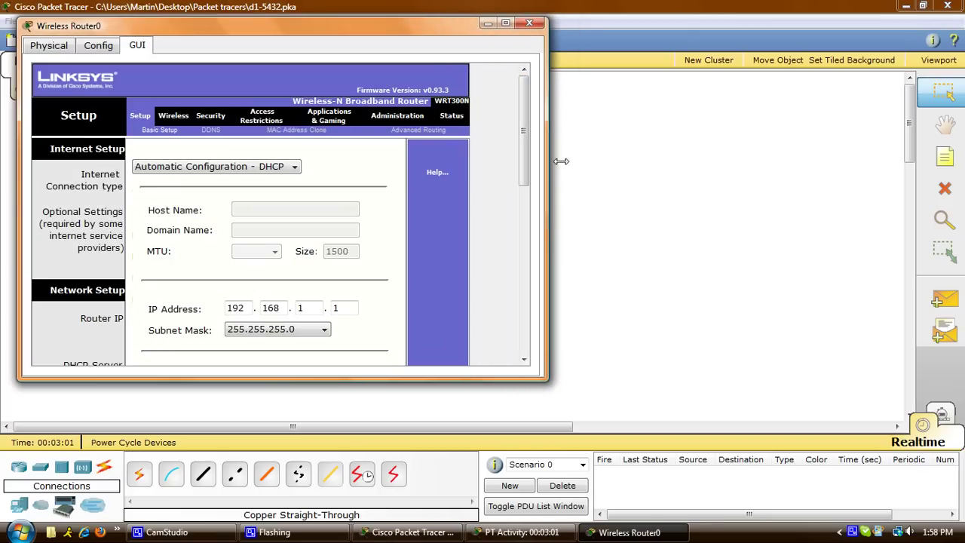
left_click(451, 117)
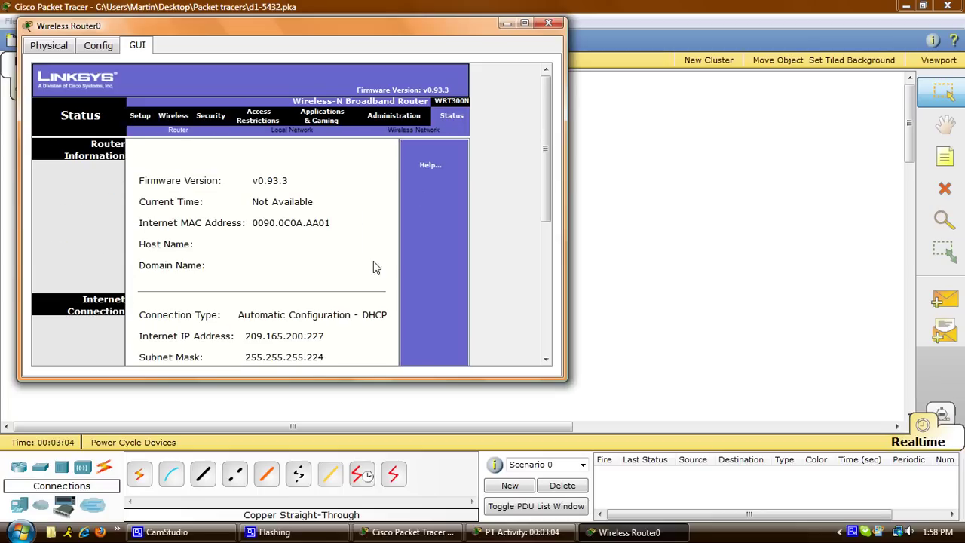
scroll(359, 254, "down", 3)
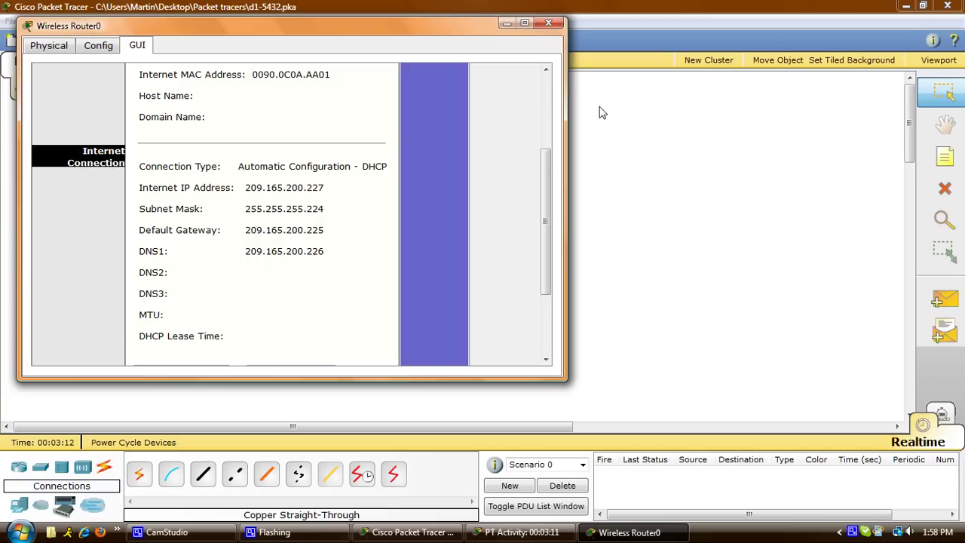
scroll(377, 147, "up", 3)
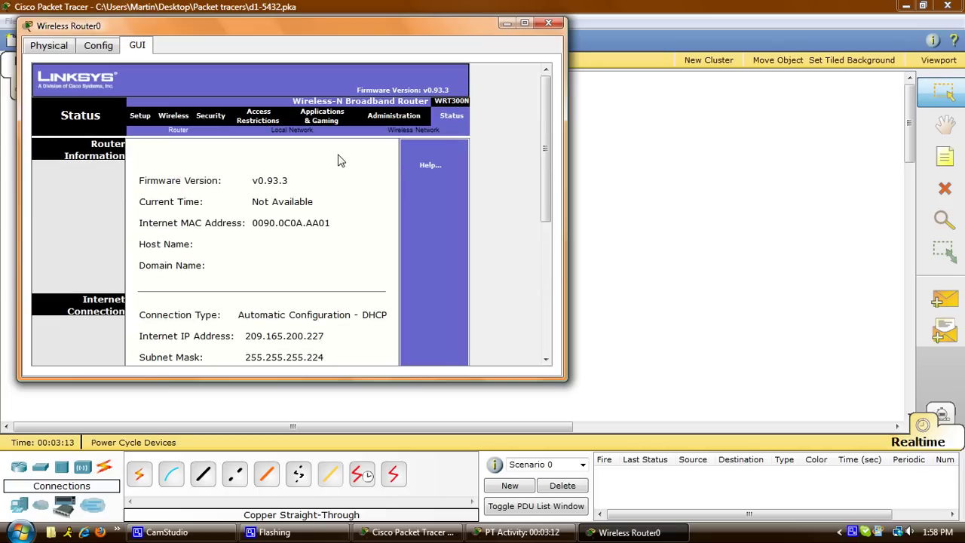
left_click(299, 134)
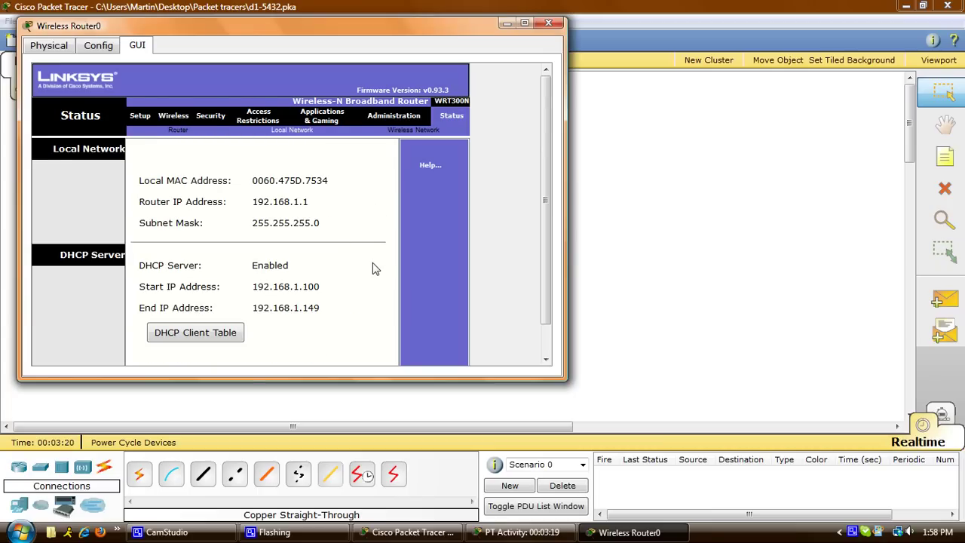
scroll(375, 269, "down", 1)
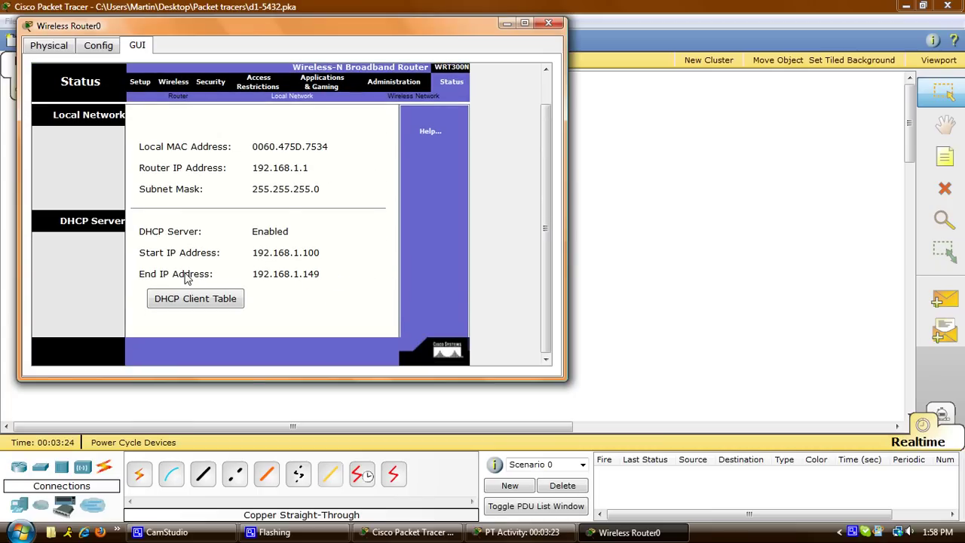
- Close the router window and stack four PC-PT devices, PC0 to PC3, down the left side
left_click(548, 24)
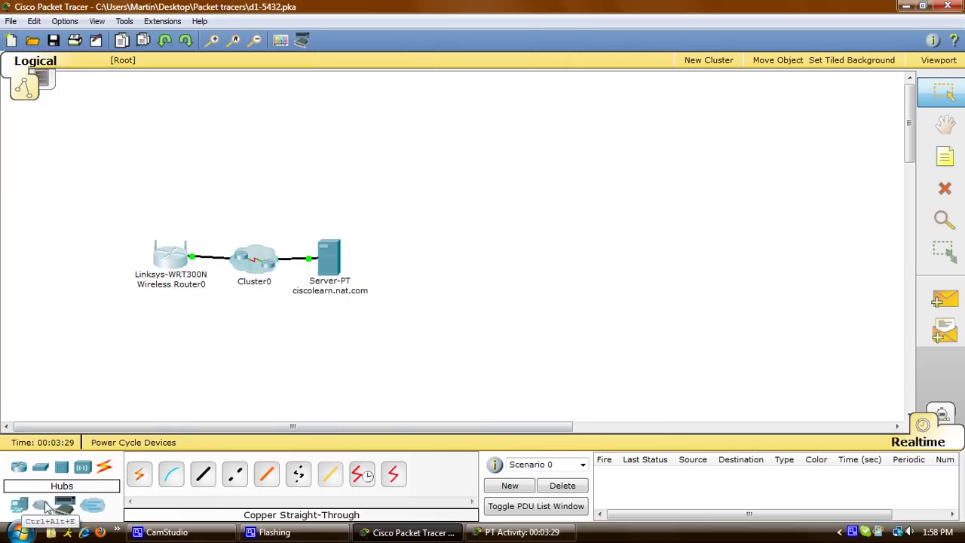
left_click(17, 513)
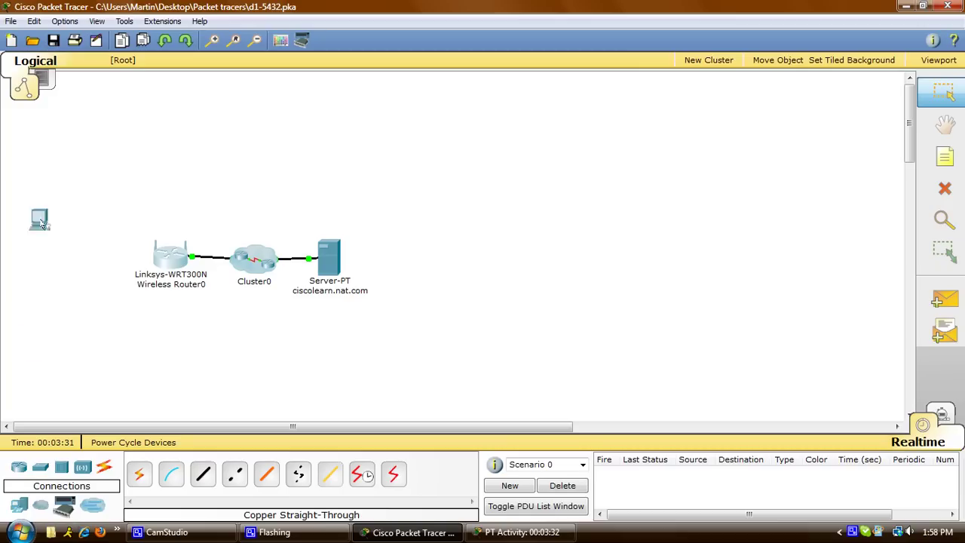
left_click(76, 154)
left_click(73, 229)
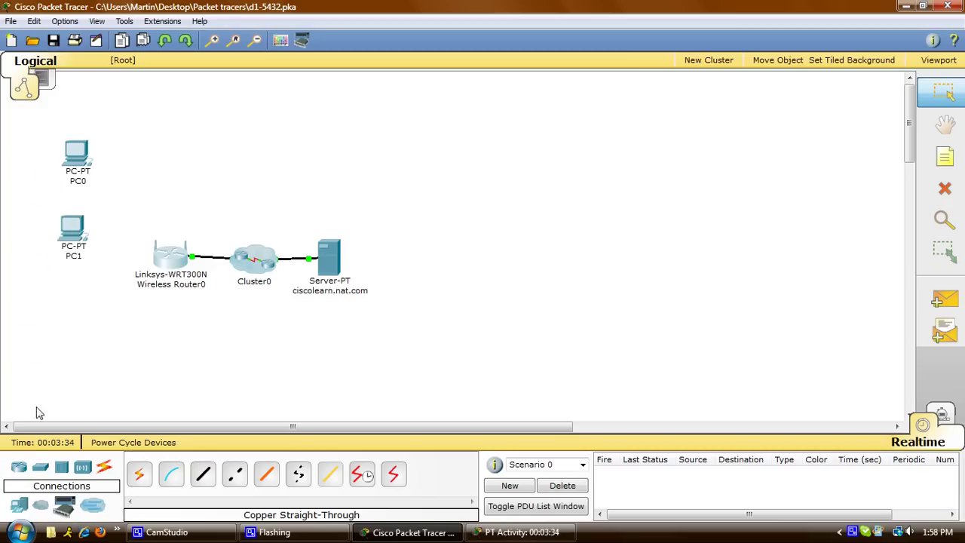
left_click(17, 513)
left_click(65, 299)
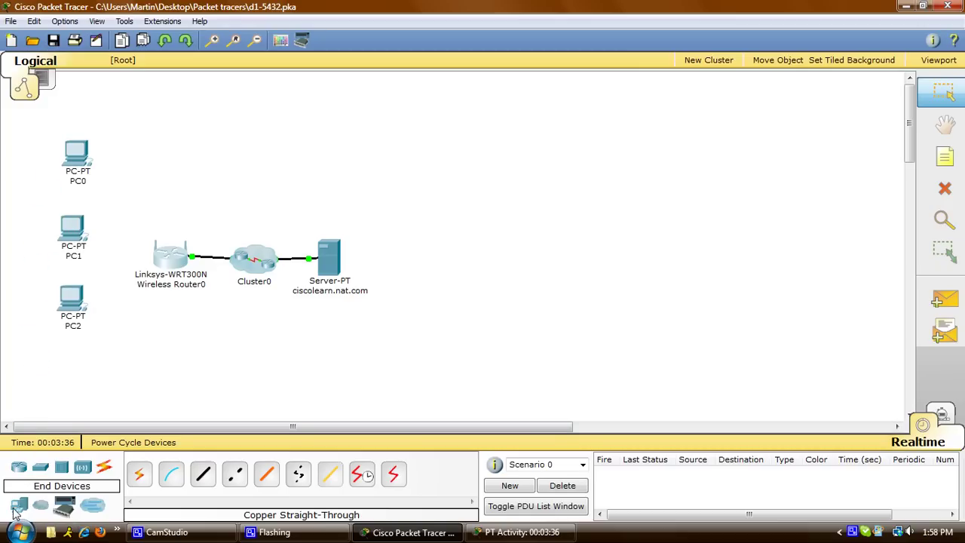
left_click(17, 509)
left_click(73, 375)
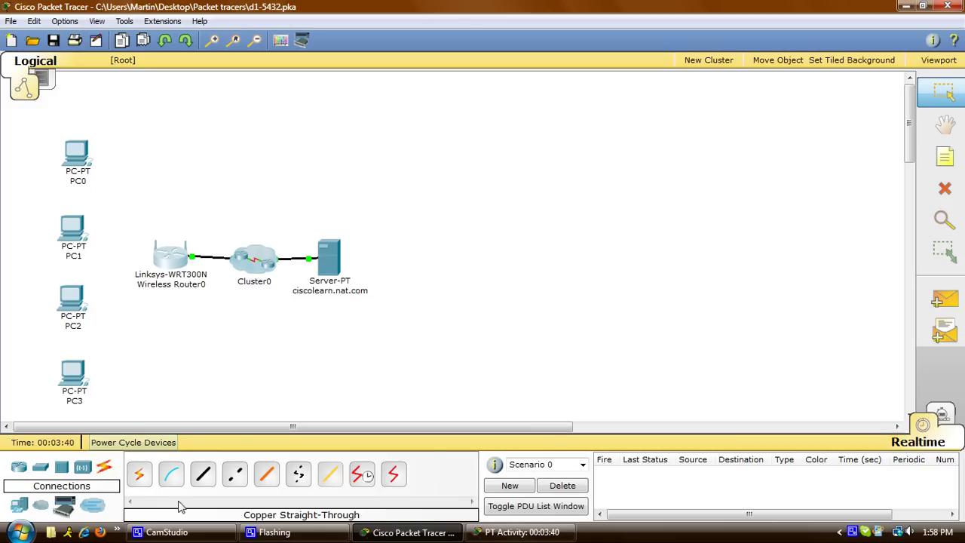
- Cable PC0 and PC1 FastEthernet ports to the router's Ethernet ports with copper straight-through
left_click(203, 475)
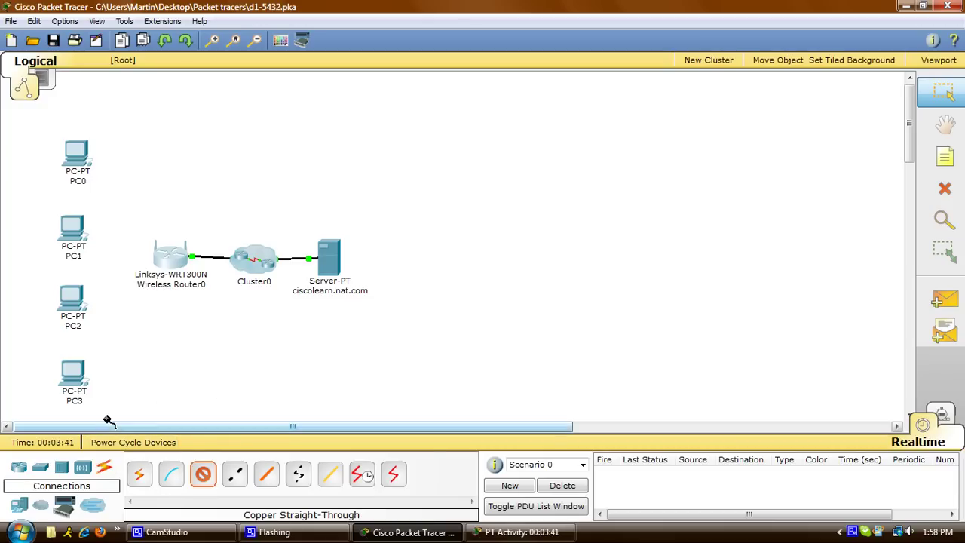
left_click(75, 155)
left_click(97, 161)
left_click(167, 257)
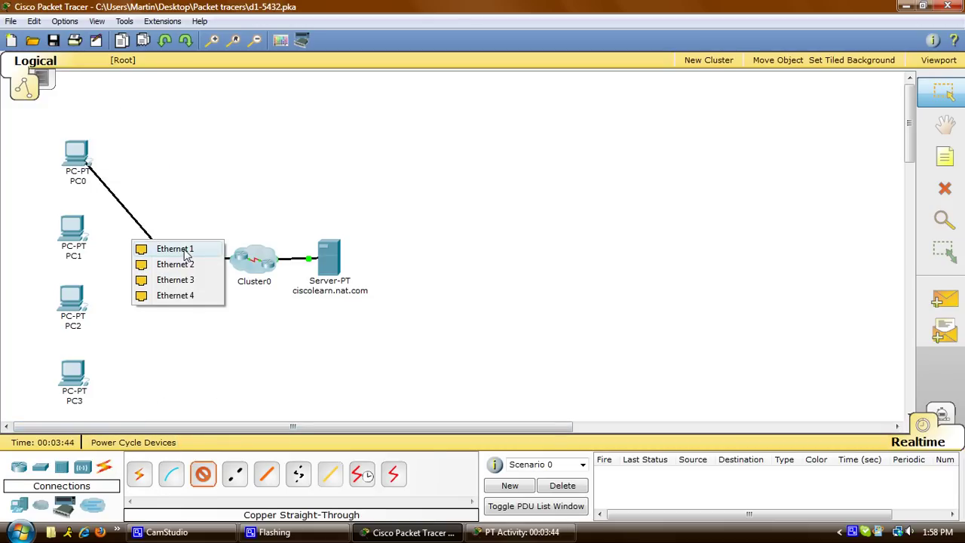
left_click(175, 249)
left_click(203, 475)
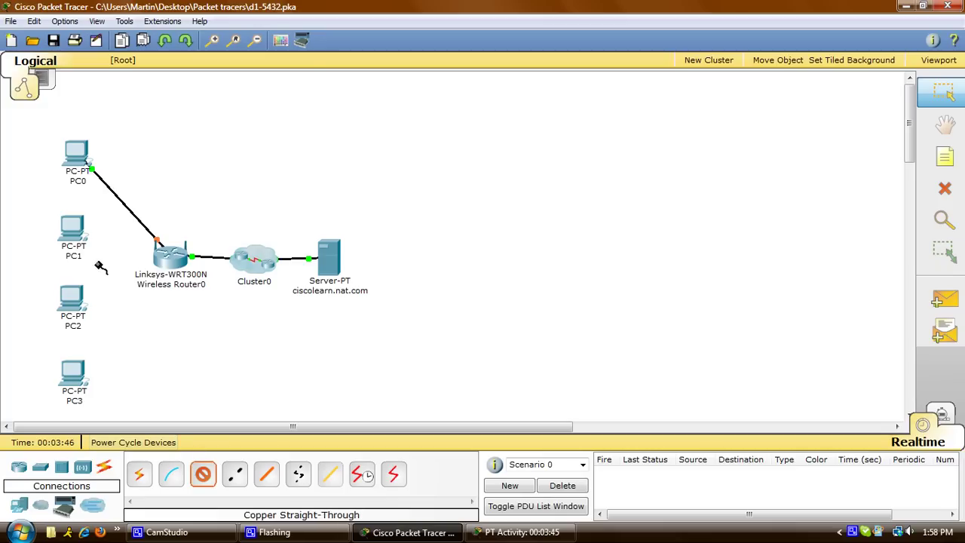
left_click(70, 226)
left_click(86, 236)
left_click(162, 252)
left_click(179, 263)
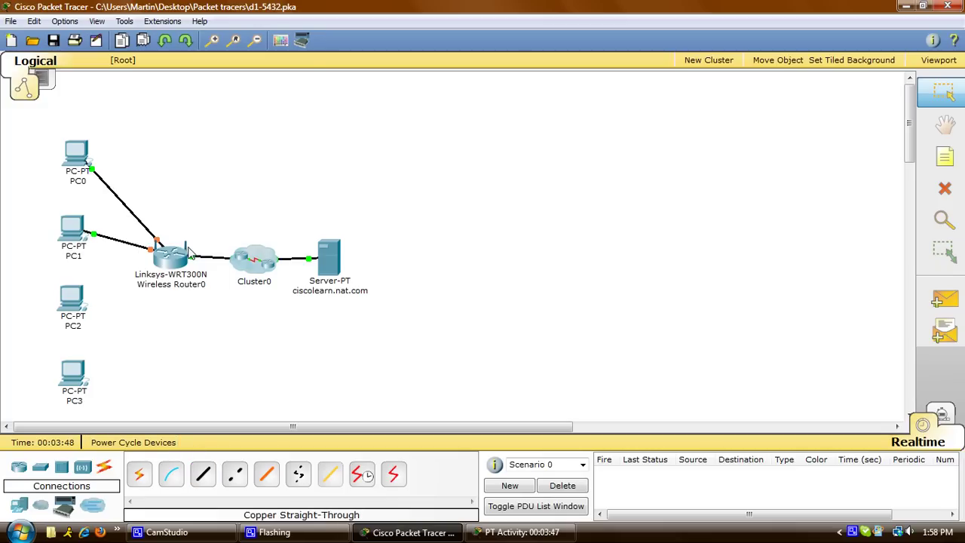
- Cable PC2 and PC3 FastEthernet ports to the router, PC3 on Ethernet 4
left_click(203, 475)
left_click(73, 307)
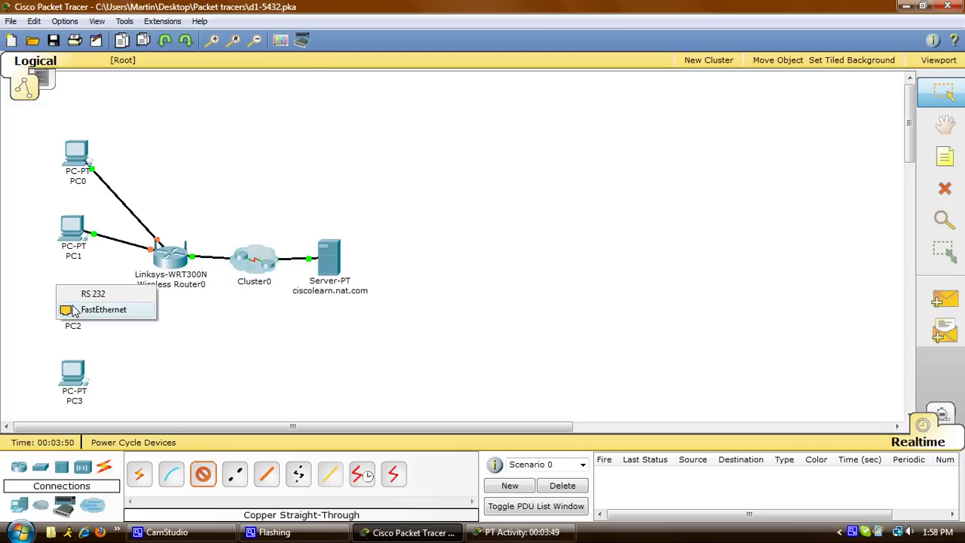
left_click(84, 309)
left_click(162, 254)
left_click(181, 262)
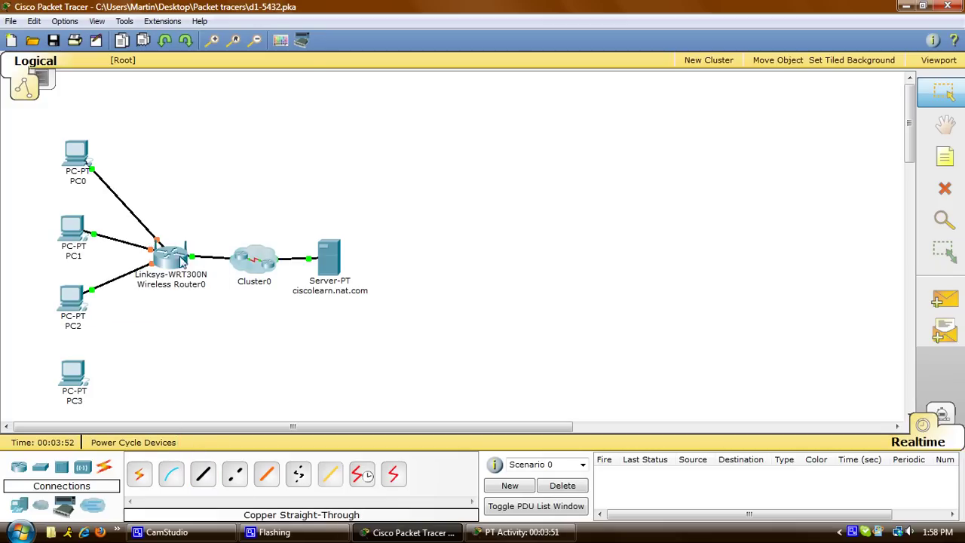
left_click(203, 475)
left_click(60, 365)
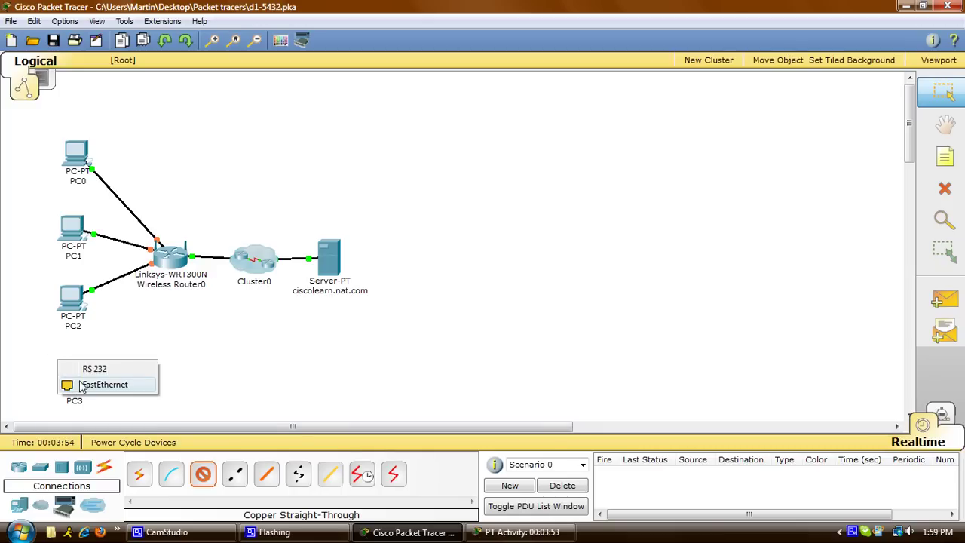
left_click(83, 384)
left_click(164, 255)
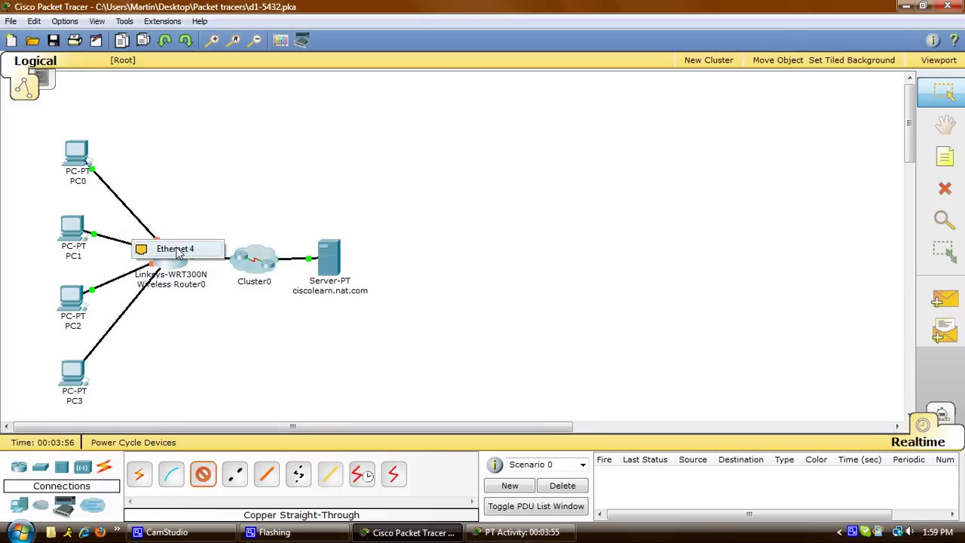
left_click(177, 249)
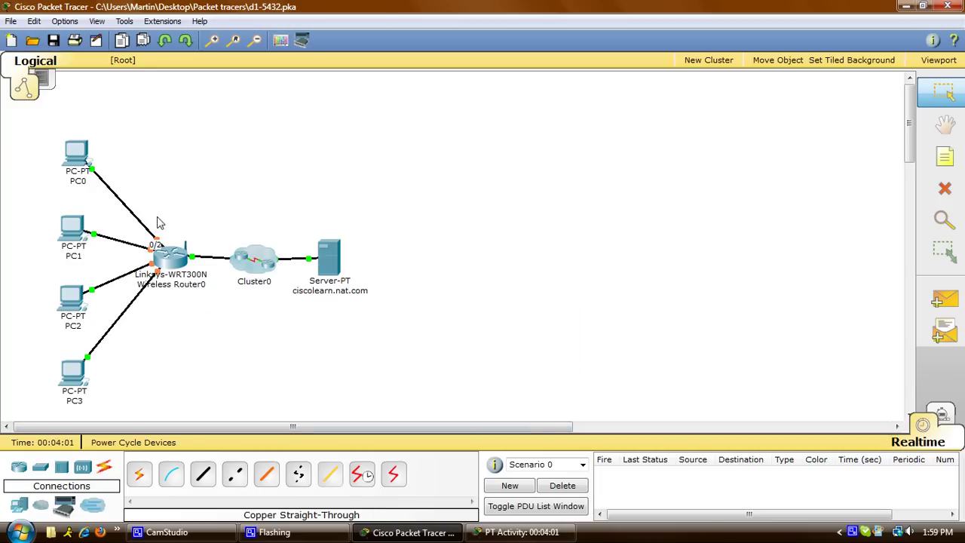
- Set PC0's FastEthernet interface to obtain its address by DHCP
left_click(79, 177)
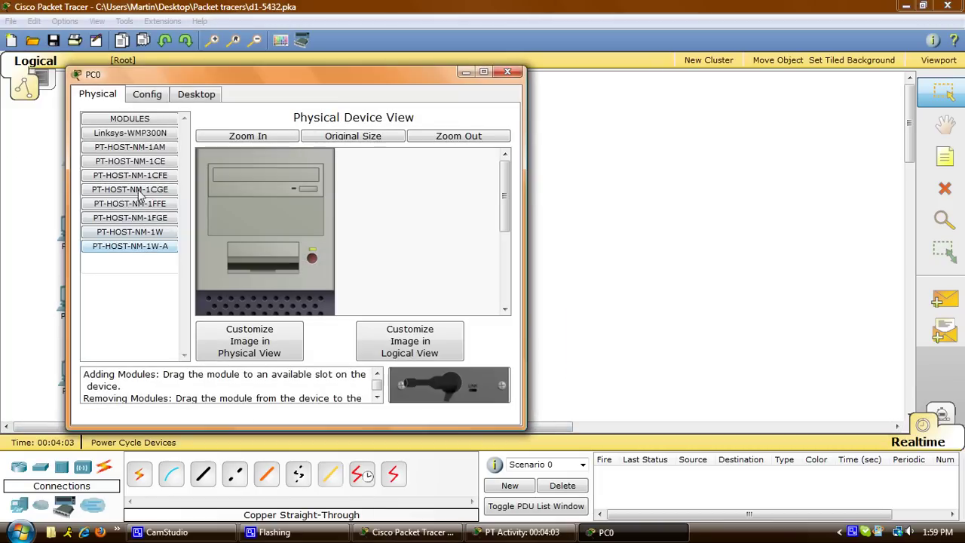
left_click(155, 95)
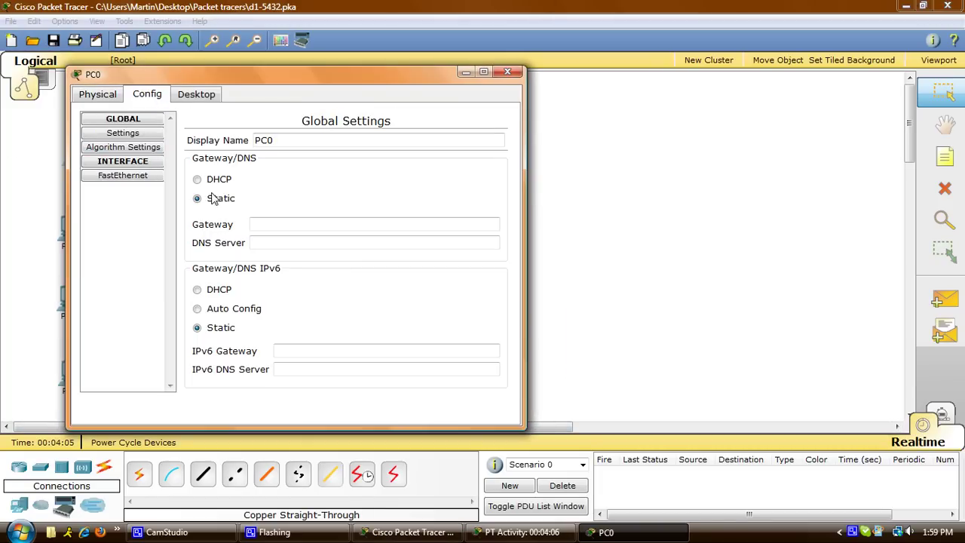
left_click(140, 177)
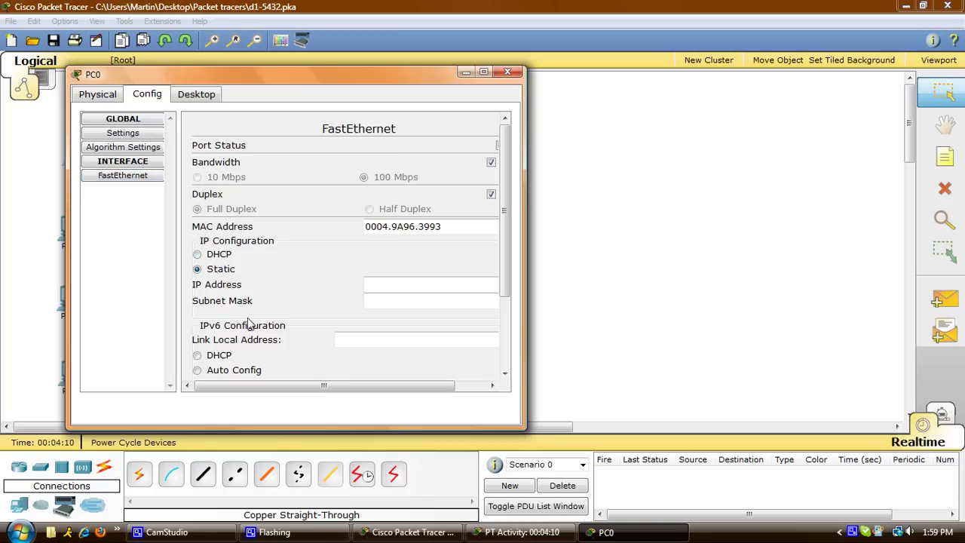
left_click(197, 255)
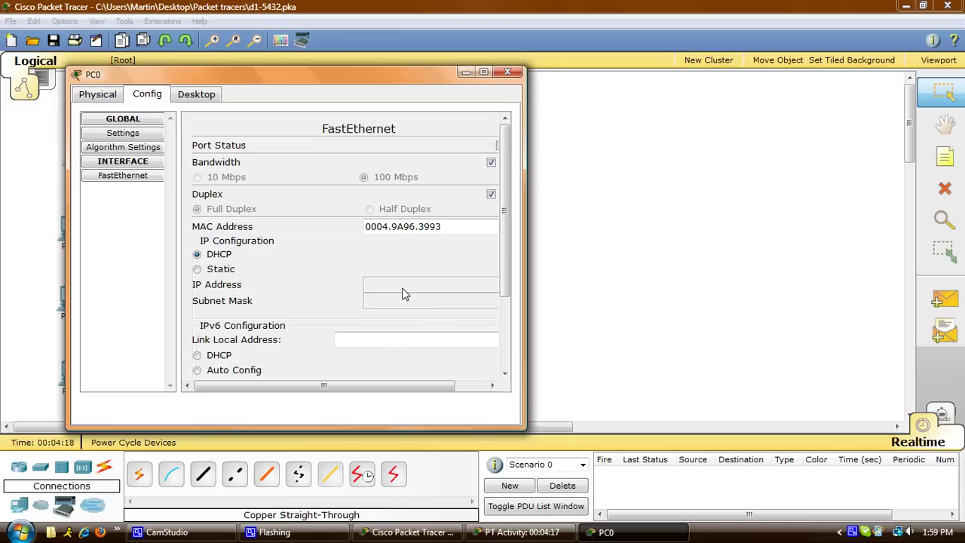
- Confirm PC0 received 192.168.1.100 with mask 255.255.255.0, then close its window
left_click(202, 99)
left_click(138, 101)
left_click(134, 177)
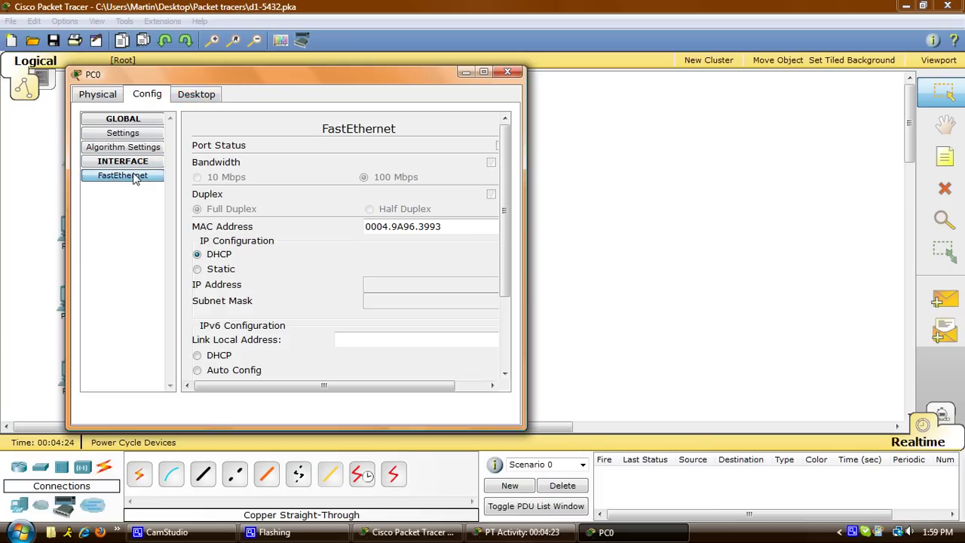
left_click(139, 134)
left_click(137, 178)
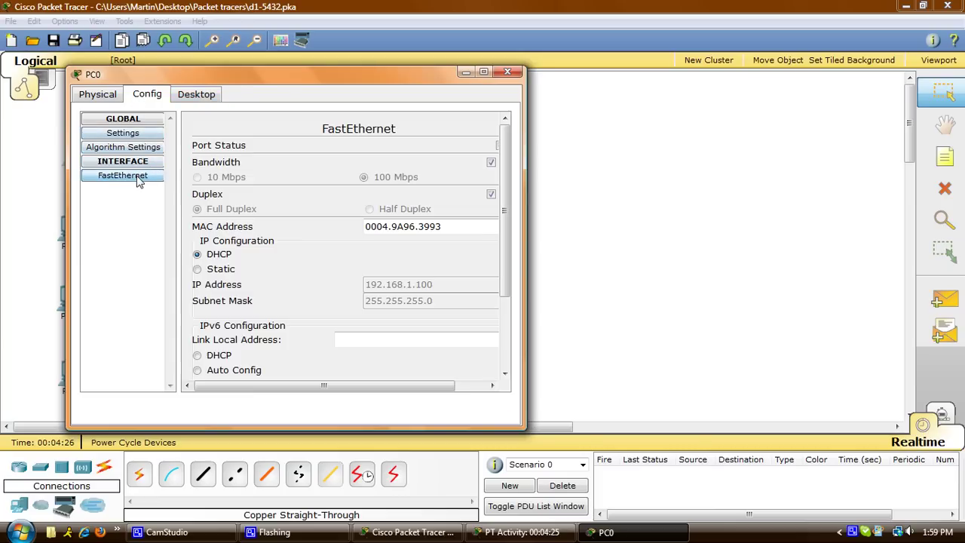
left_click(515, 73)
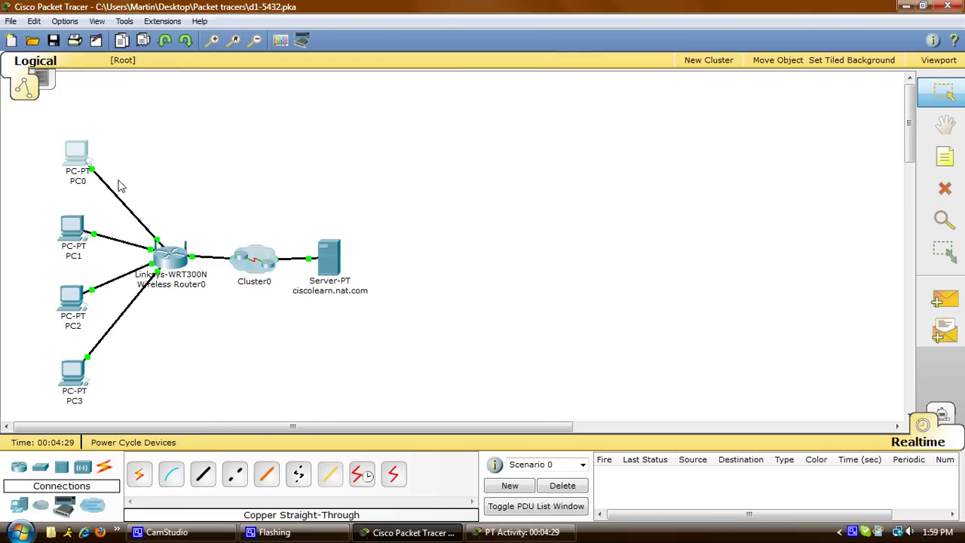
- Switch PC1's FastEthernet interface to DHCP so it gets 192.168.1.102
left_click(74, 230)
left_click(160, 113)
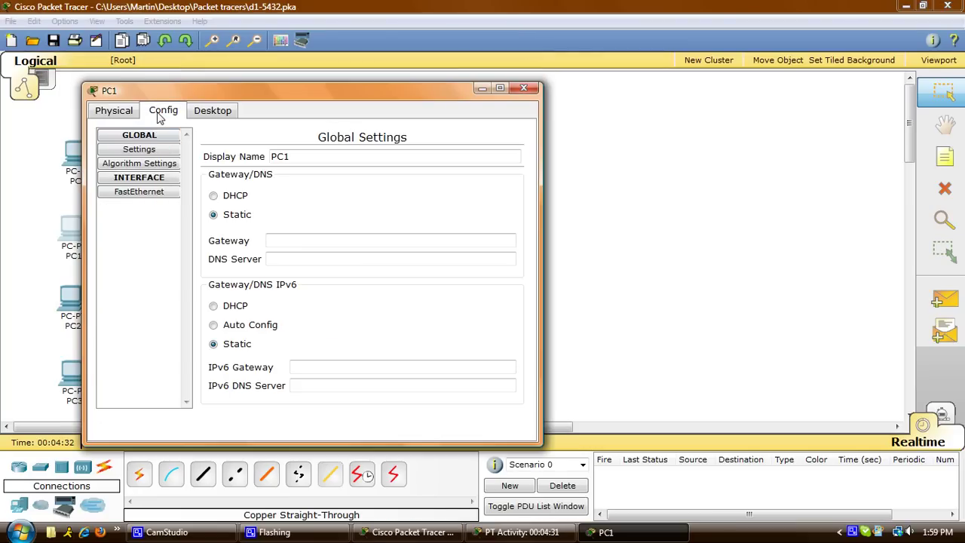
left_click(151, 193)
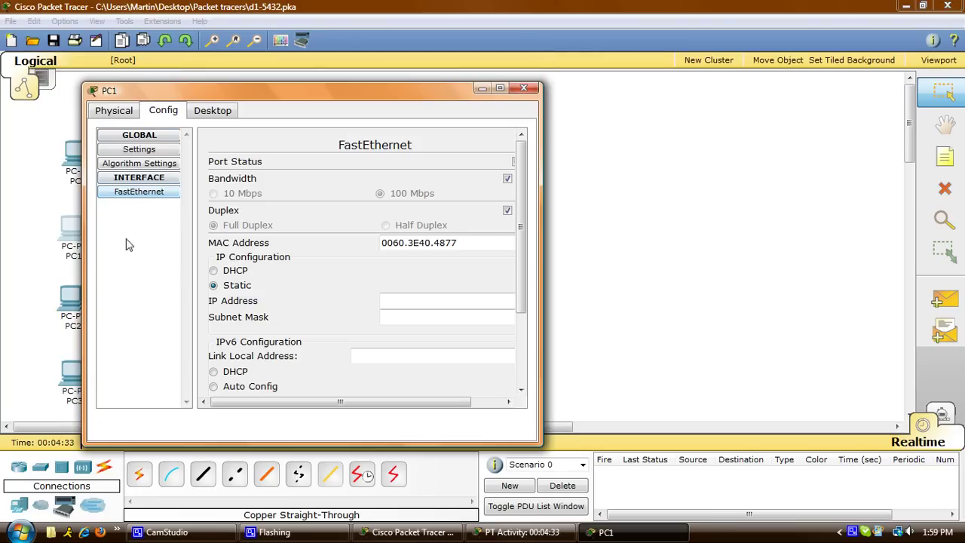
left_click(213, 270)
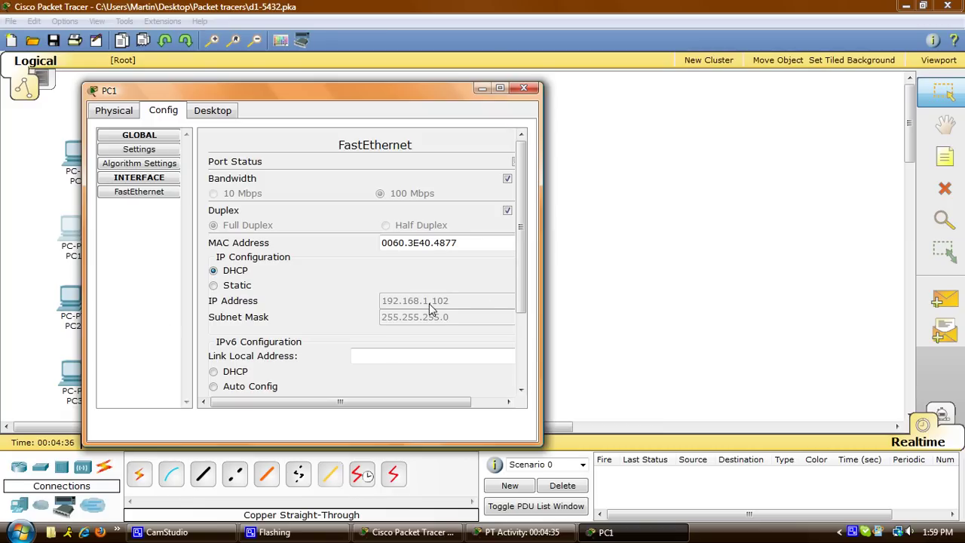
left_click(523, 88)
- Switch PC2's FastEthernet interface to DHCP so it gets 192.168.1.103
left_click(72, 301)
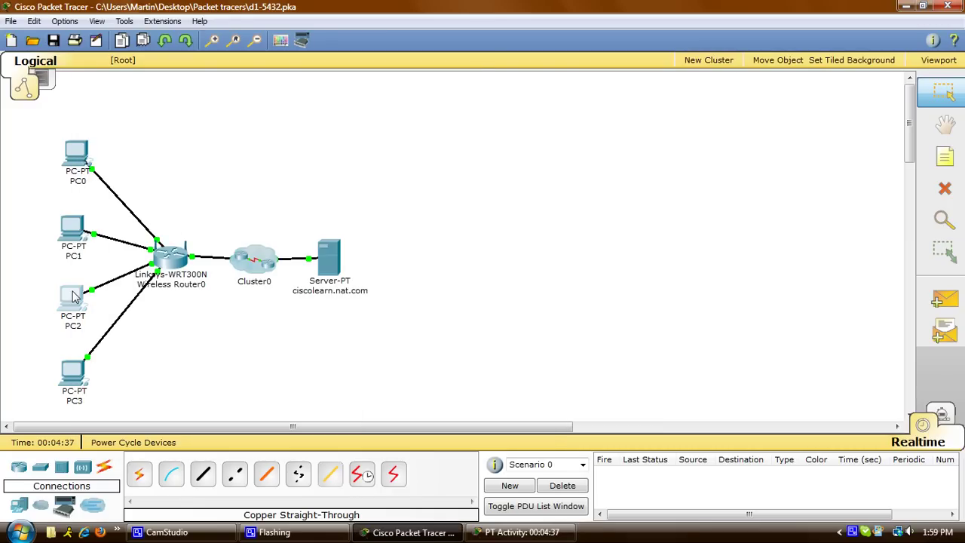
left_click(180, 127)
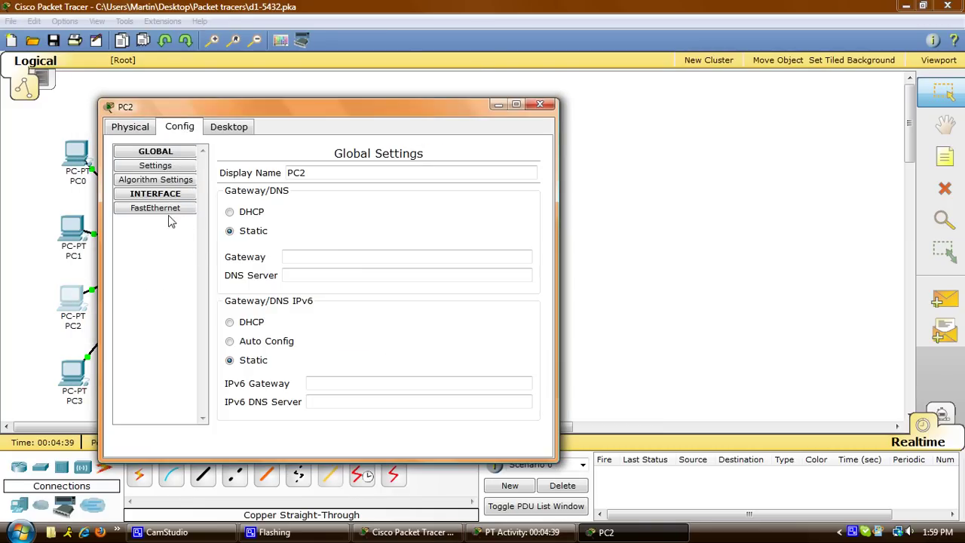
left_click(156, 208)
left_click(231, 288)
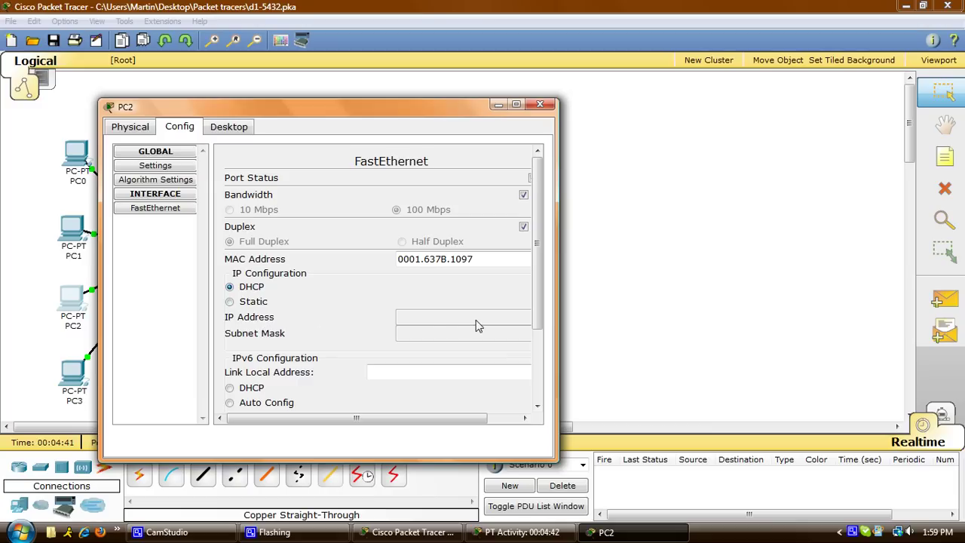
left_click(539, 104)
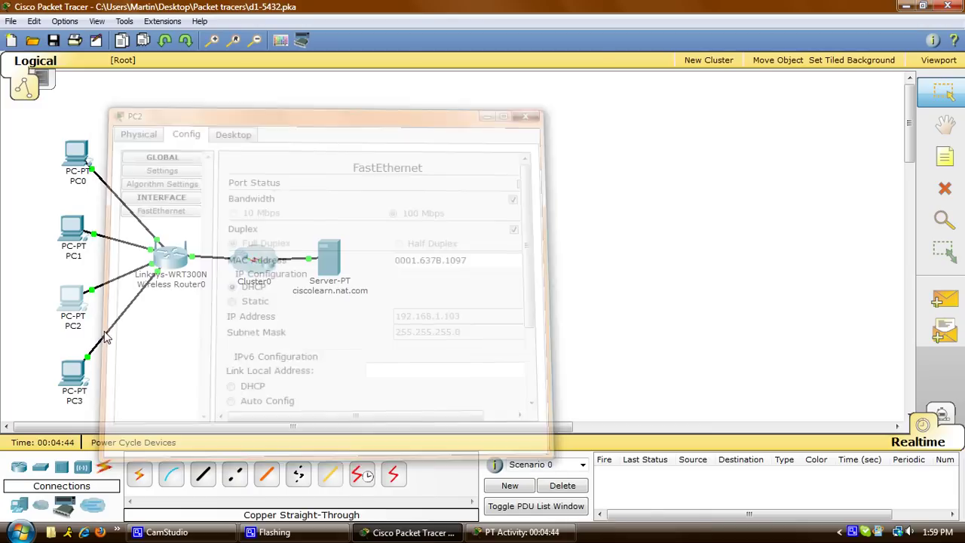
- Switch PC3's FastEthernet interface to DHCP so it gets 192.168.1.104
left_click(76, 374)
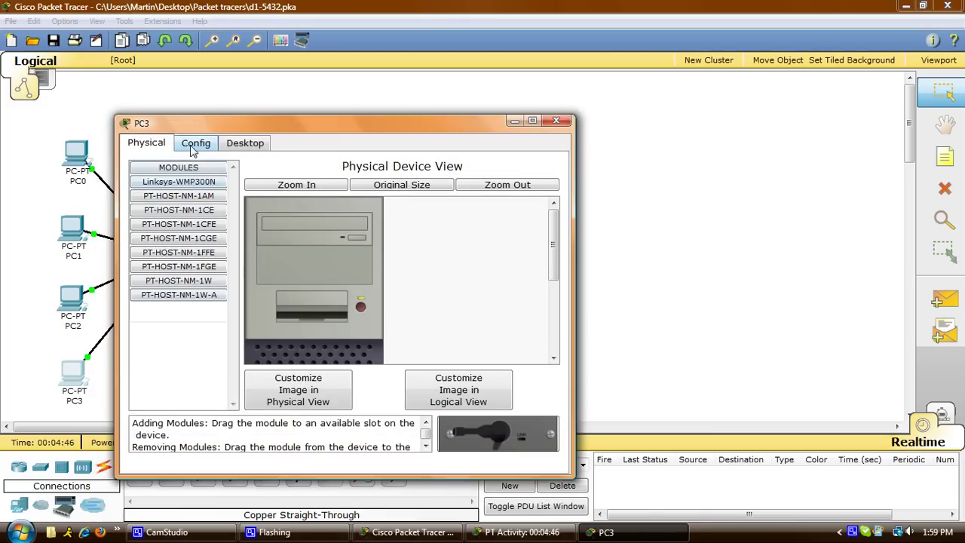
left_click(194, 150)
left_click(185, 225)
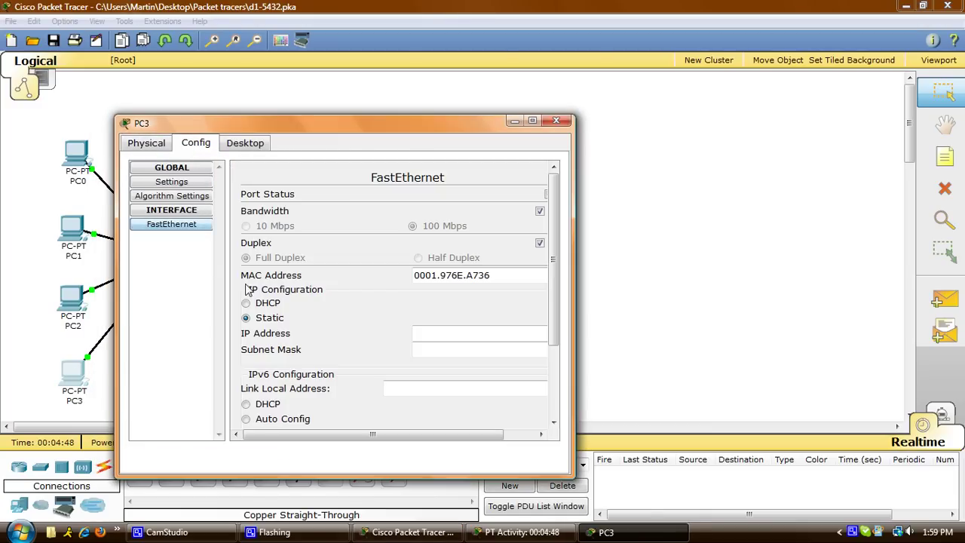
left_click(246, 303)
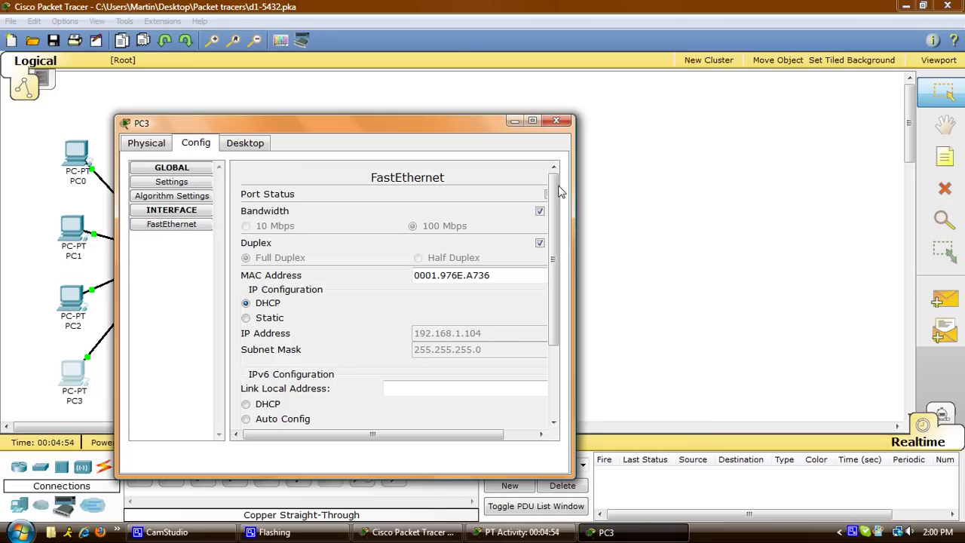
left_click(557, 123)
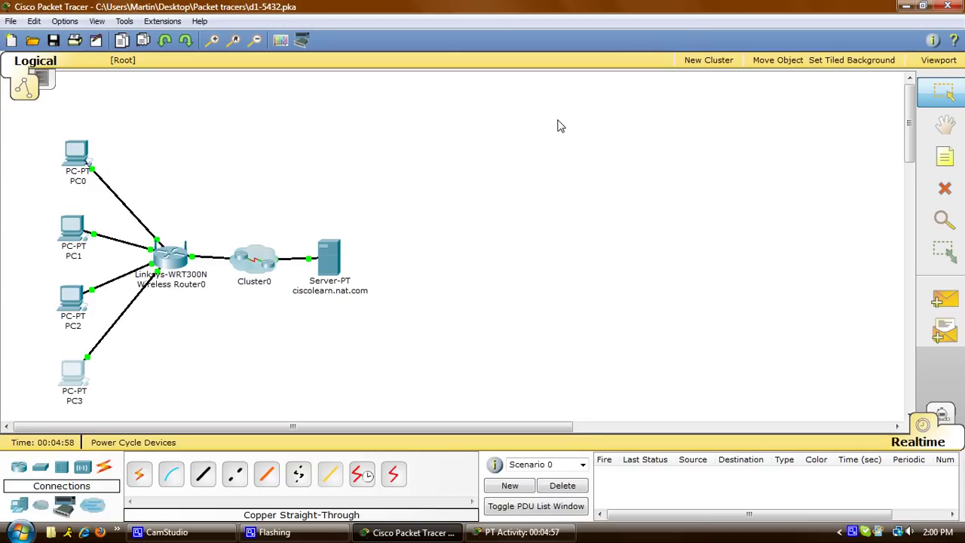
- Enter Simulation mode, clear all event filters and keep only HTTP and TCP, then pick Add Complex PDU
left_click(943, 417)
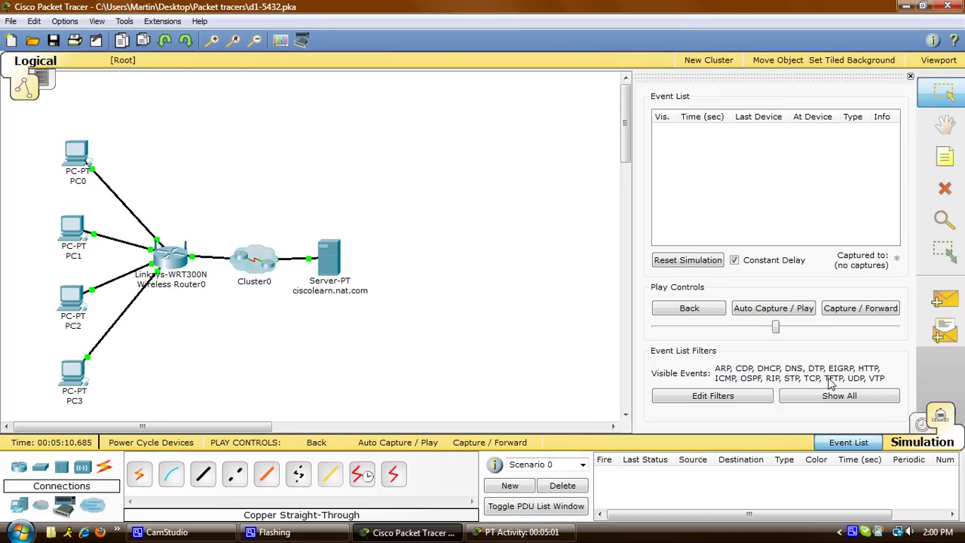
left_click(735, 396)
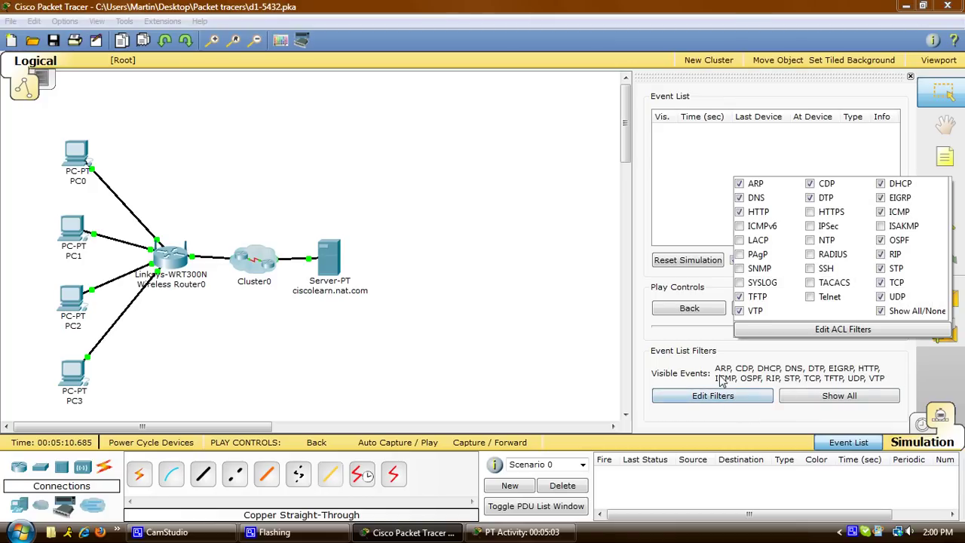
left_click(880, 311)
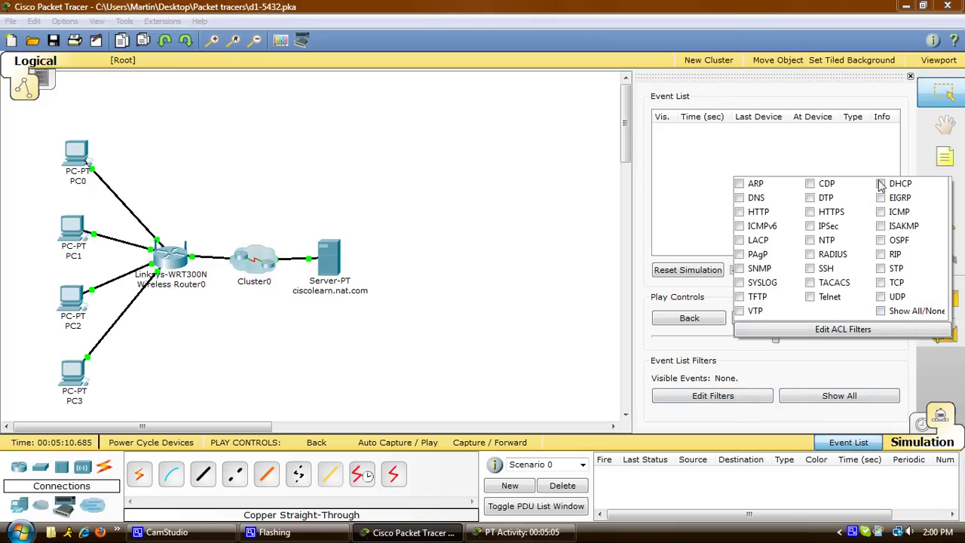
left_click(738, 212)
left_click(880, 283)
left_click(856, 365)
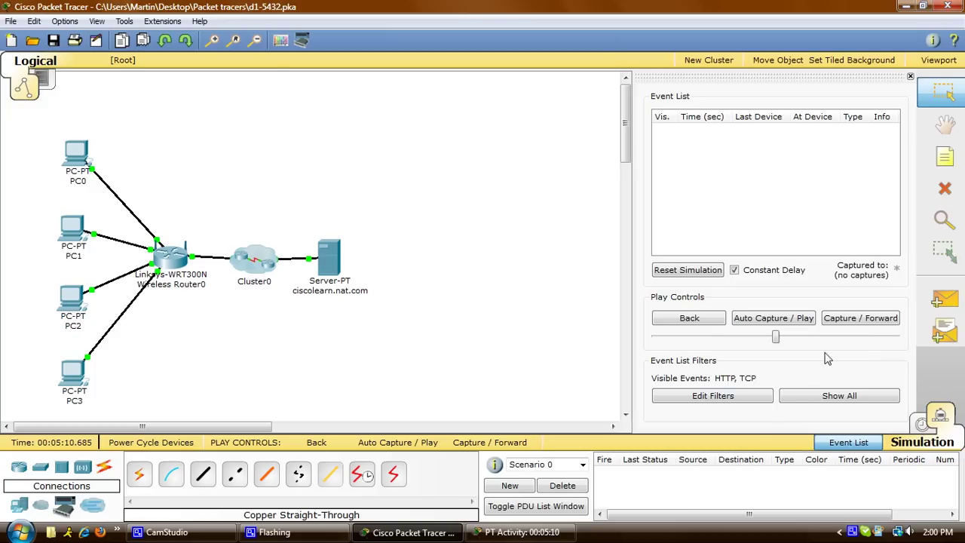
left_click(948, 338)
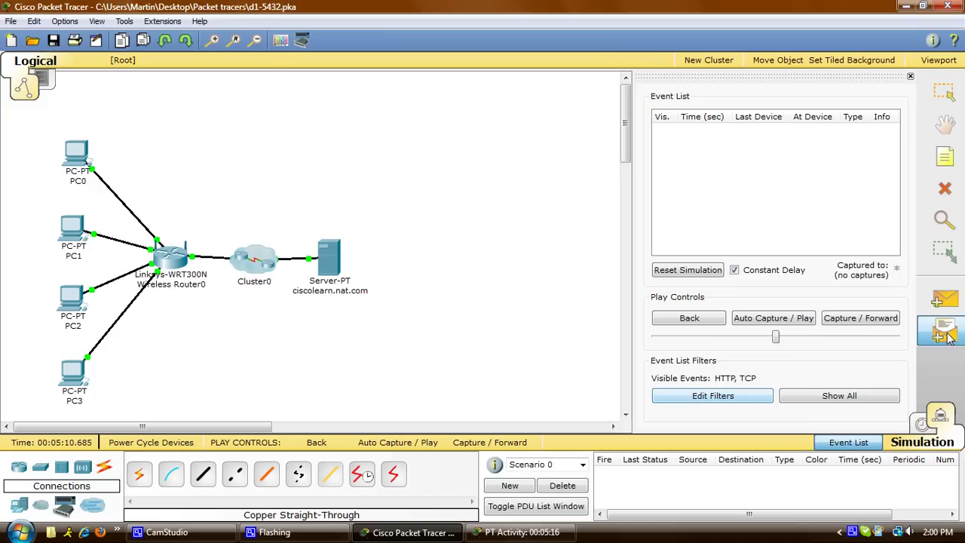
- Start a complex PDU from PC0 using HTTP to destination 209.165.200.228
left_click(82, 157)
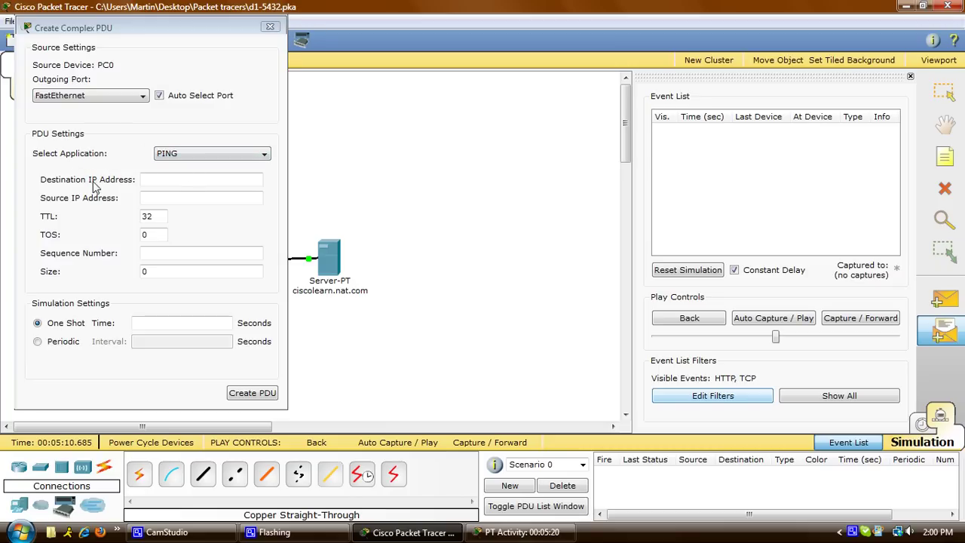
left_click(195, 154)
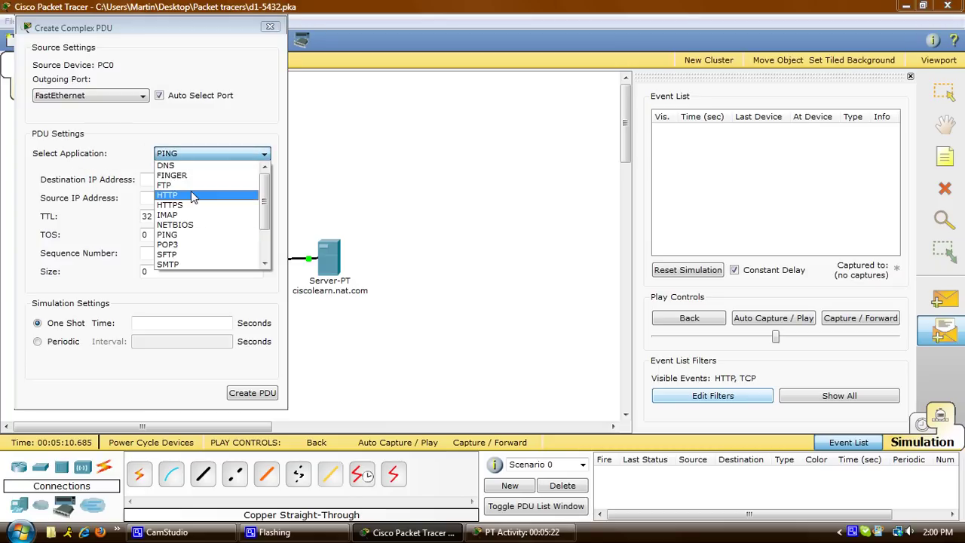
left_click(193, 192)
left_click(158, 171)
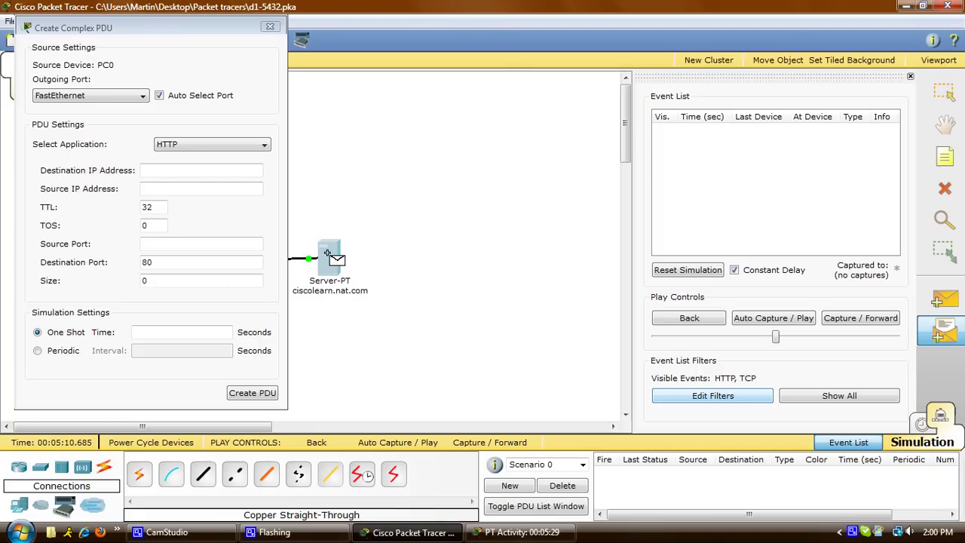
type("209.165.200.228")
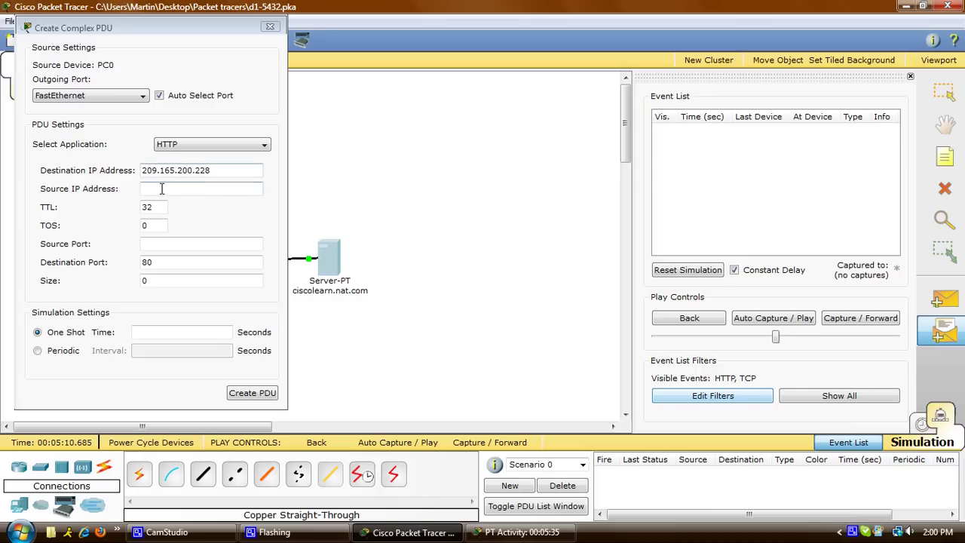
- Give the PDU source port 1000, make it periodic every 120 seconds, and create it
left_click(146, 243)
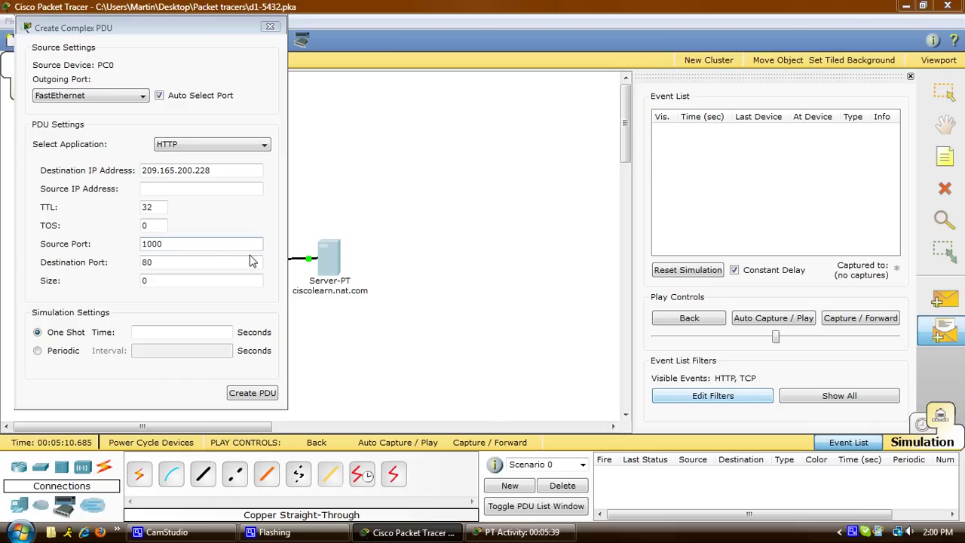
left_click(38, 351)
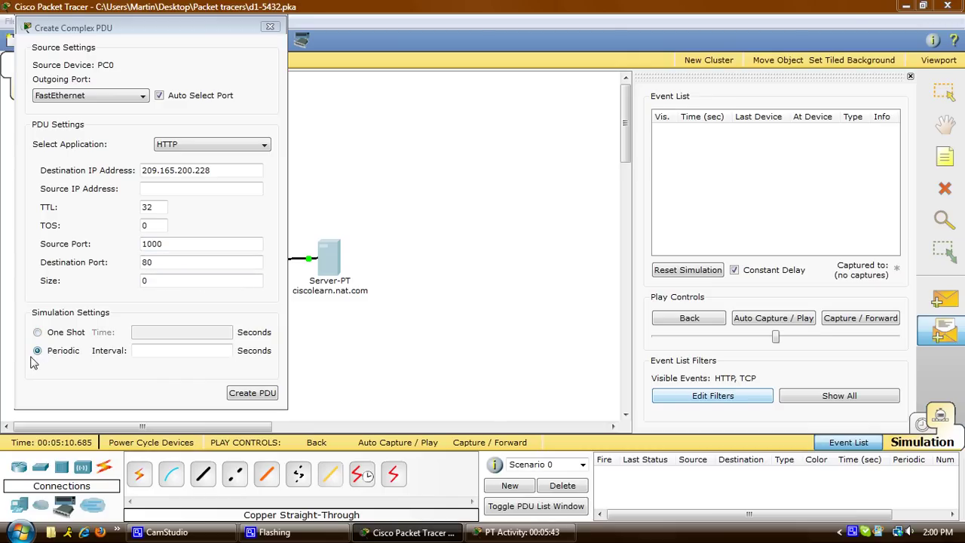
left_click(164, 350)
left_click(262, 393)
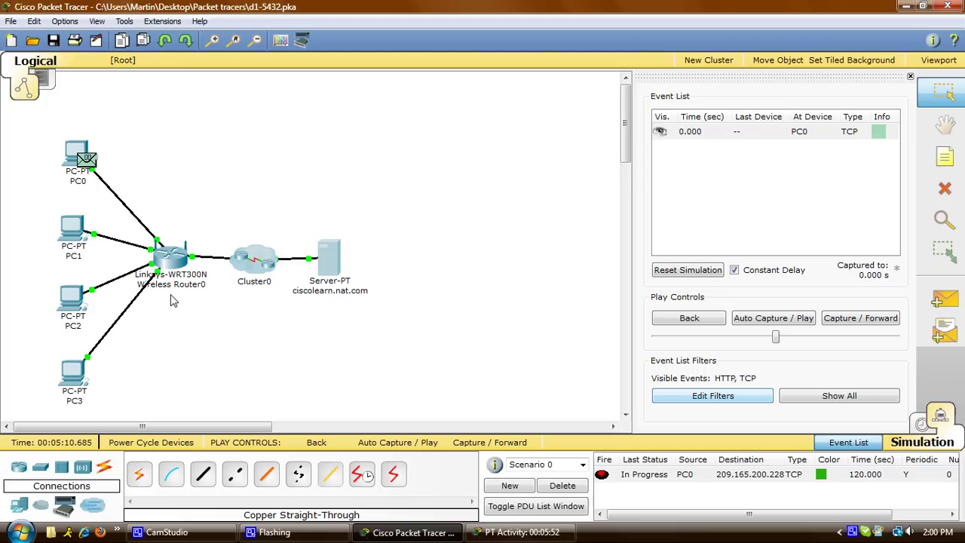
- Play the simulation and watch the TCP packet travel from PC0 to Wireless Router0
left_click(401, 444)
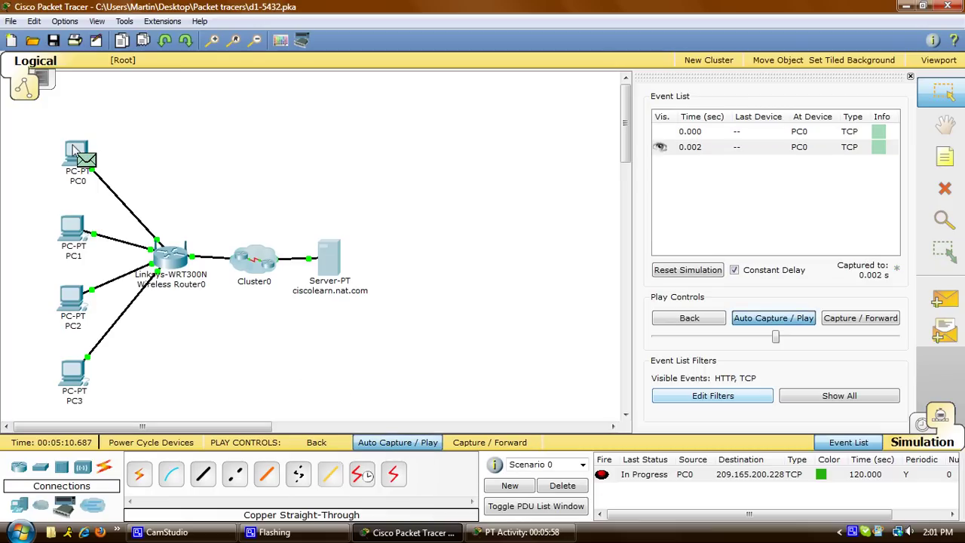
mouse_move(77, 148)
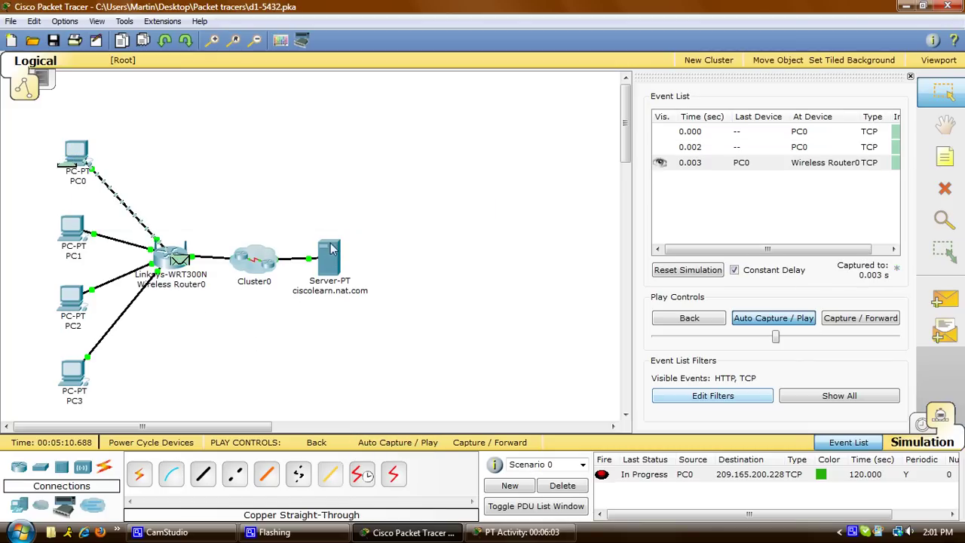
left_click(167, 532)
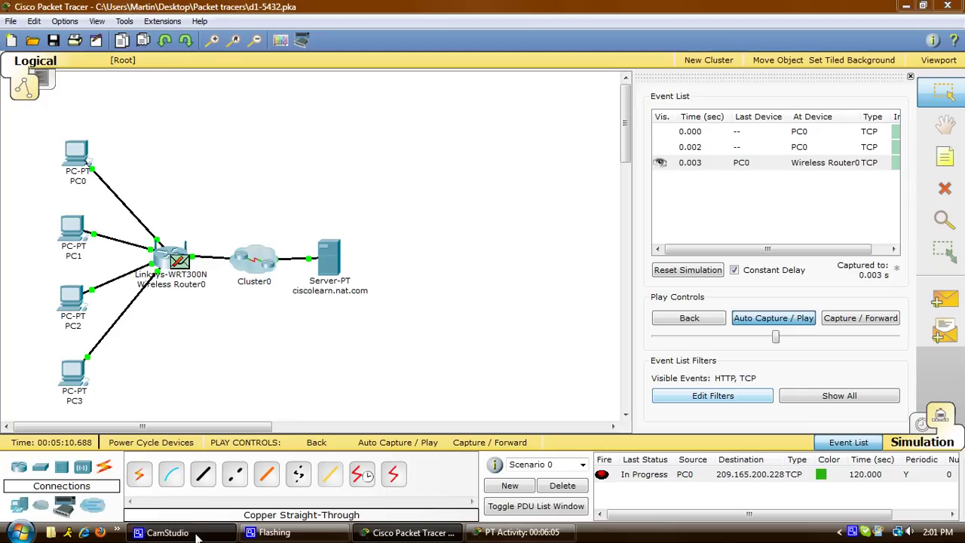